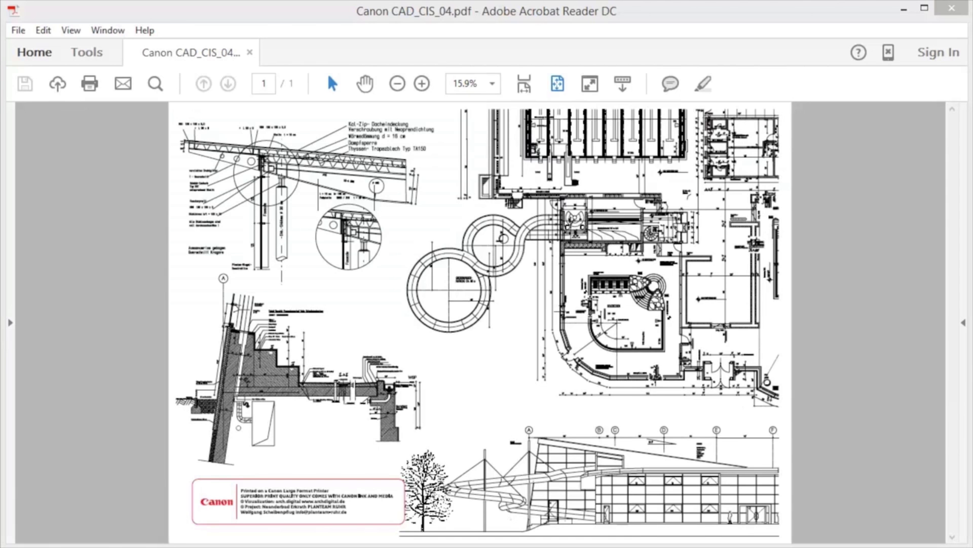
Set the Canon iPF785 driver's Page Layout to Free Layout and accept the notice
{"action": "left_click", "coordinate": [18, 30]}
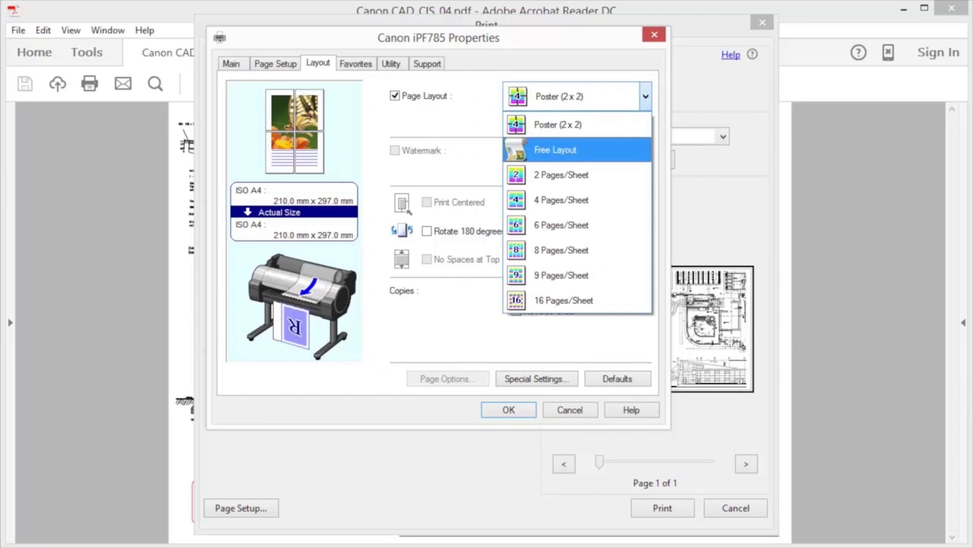
{"action": "key", "text": "Return"}
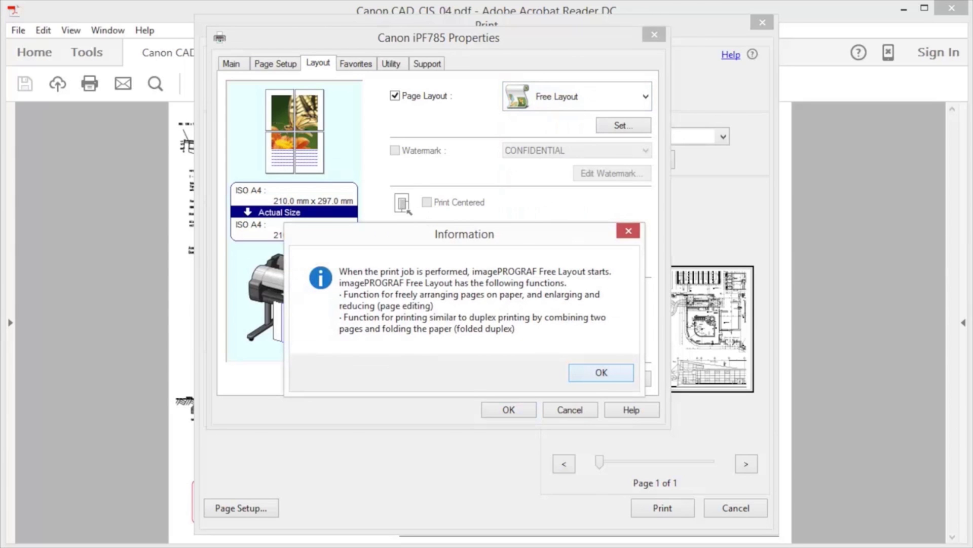
{"action": "left_click", "coordinate": [615, 373]}
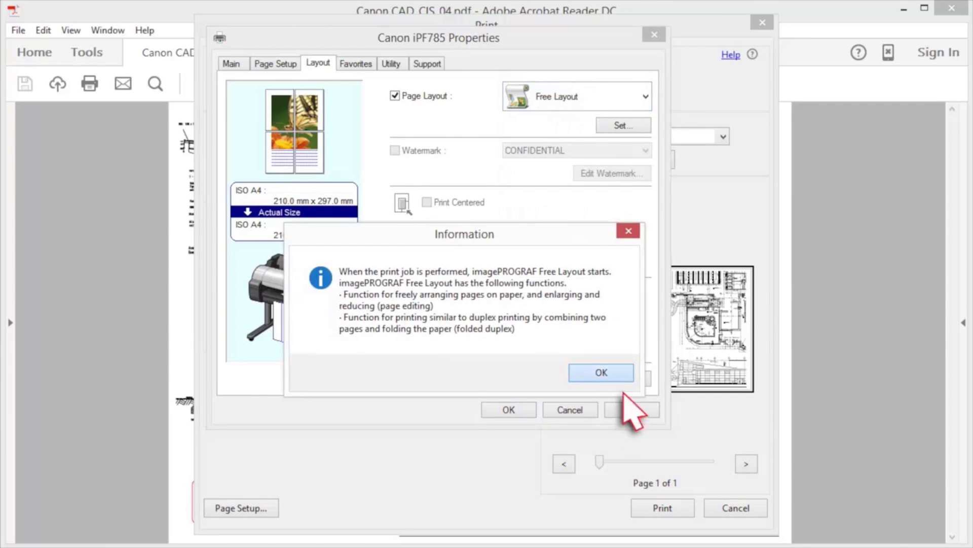
{"action": "key", "text": "ctrl+shift+Tab"}
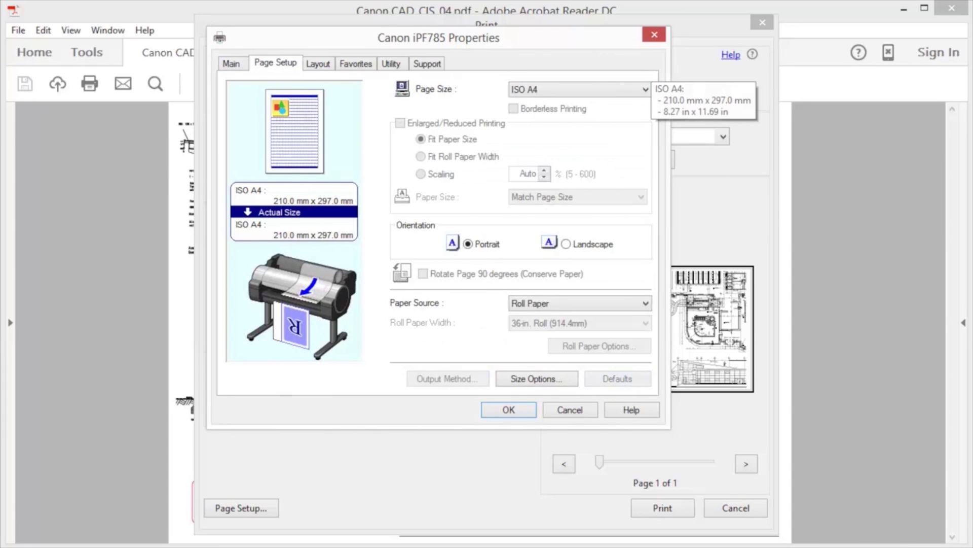
Set the page size to ISO A2 in landscape orientation and apply the driver settings
{"action": "left_click", "coordinate": [645, 89]}
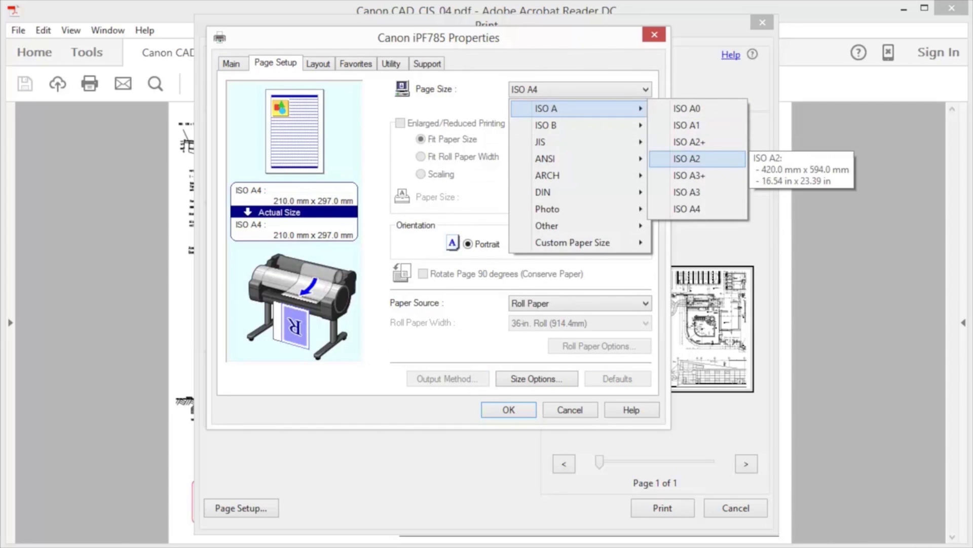
{"action": "key", "text": "Return"}
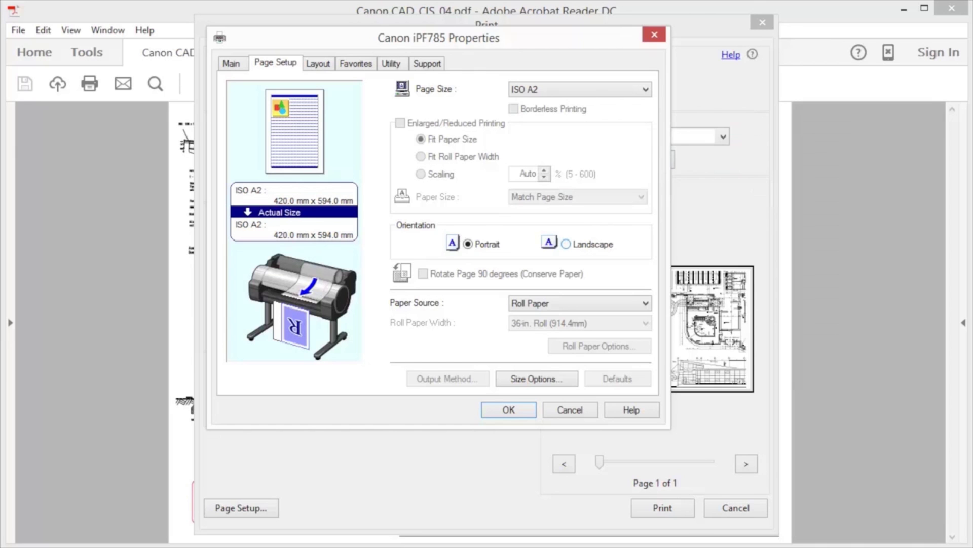
{"action": "key", "text": "alt+l"}
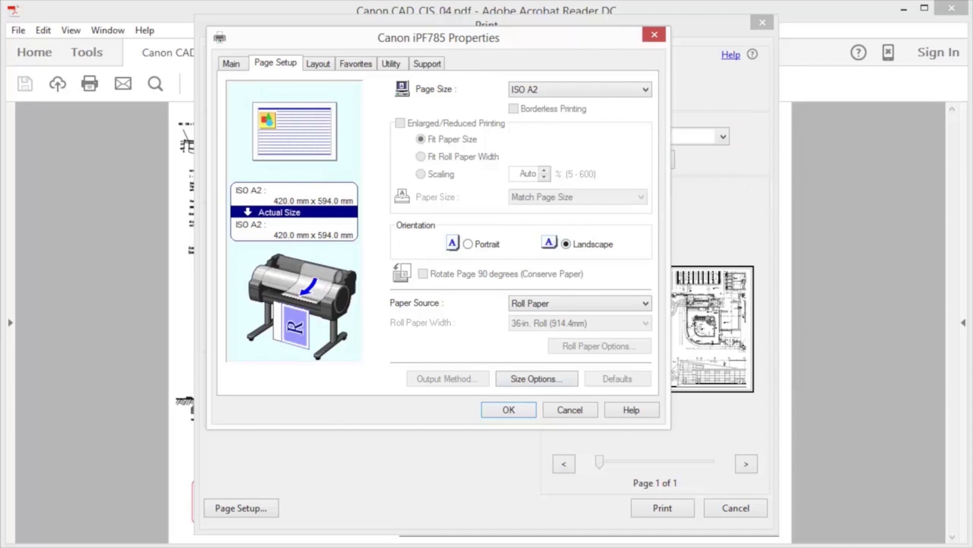
{"action": "left_click", "coordinate": [529, 412]}
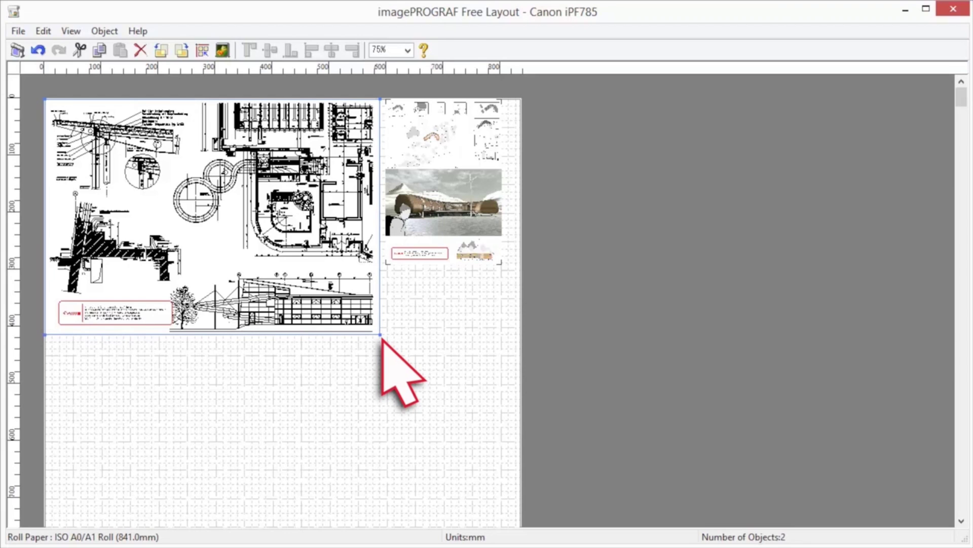
Shrink the CAD drawing from its corner and enable Enl./Red. in the rendering page's Format settings
{"action": "left_click_drag", "start_coordinate": [380, 335], "coordinate": [279, 263]}
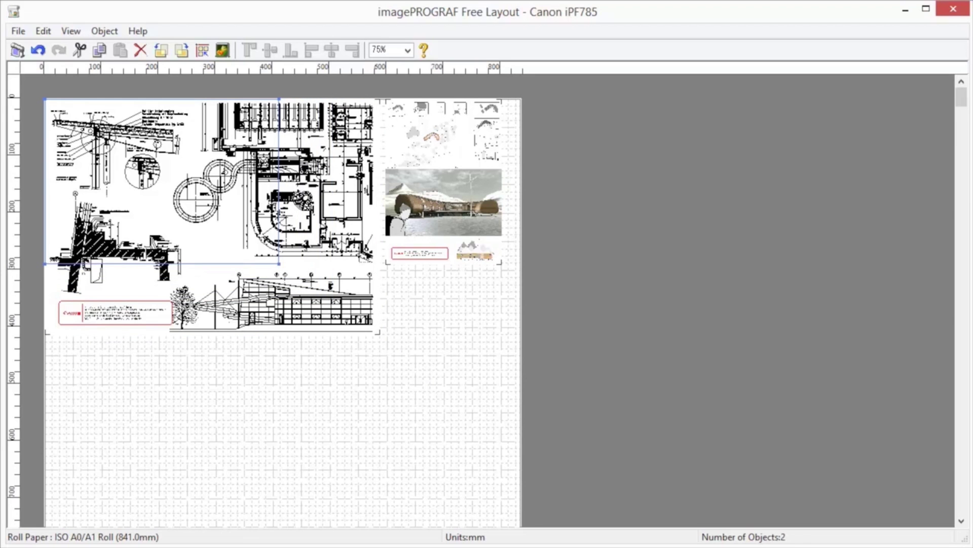
{"action": "left_click_drag", "start_coordinate": [280, 263], "coordinate": [279, 264]}
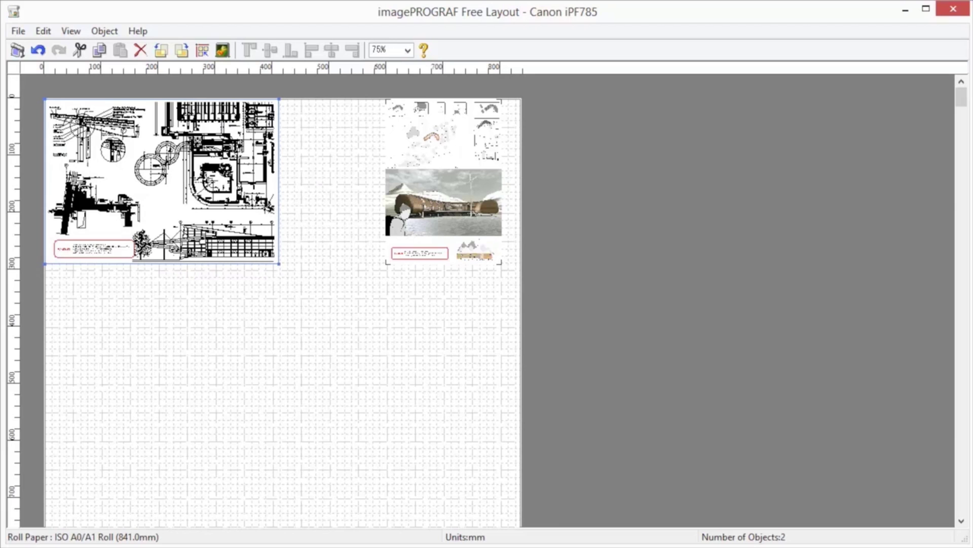
{"action": "right_click", "coordinate": [447, 201]}
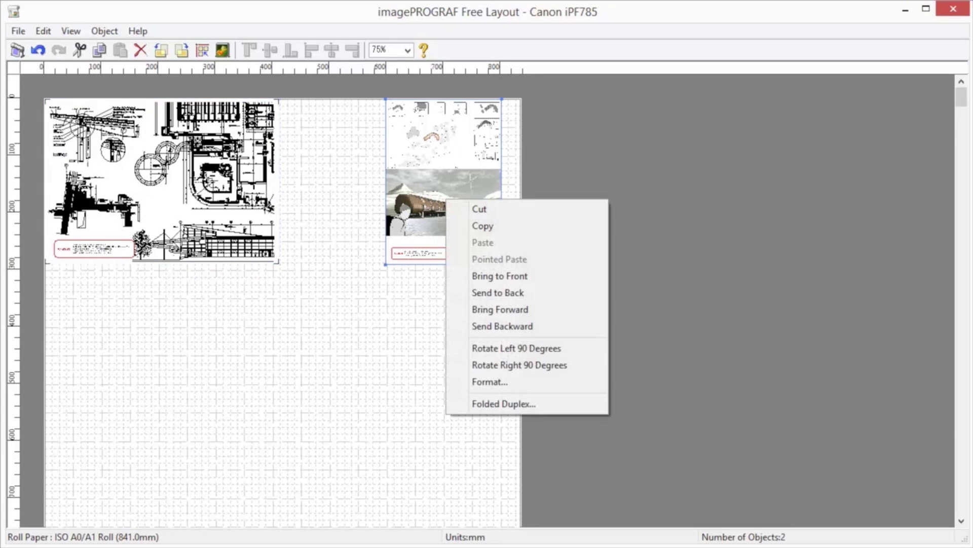
{"action": "left_click", "coordinate": [509, 381]}
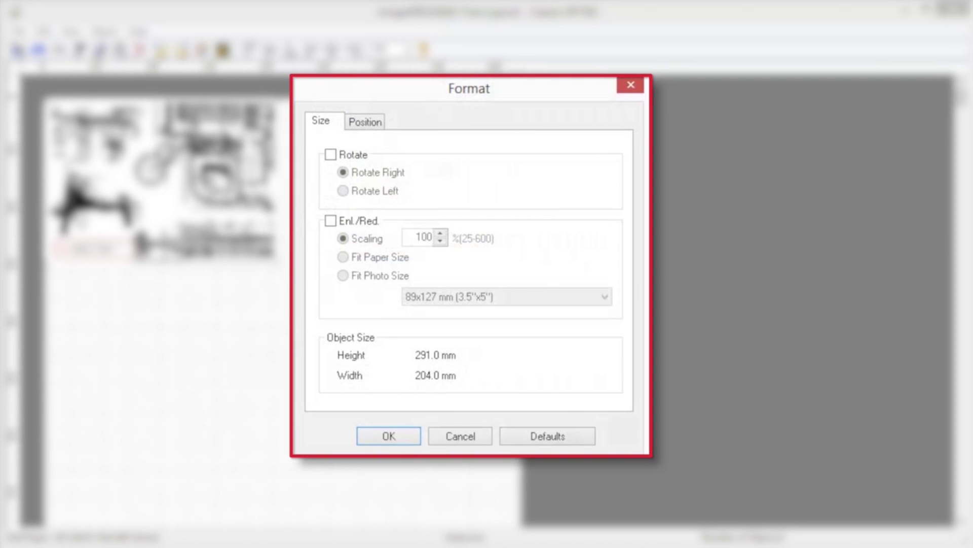
{"action": "left_click", "coordinate": [331, 220]}
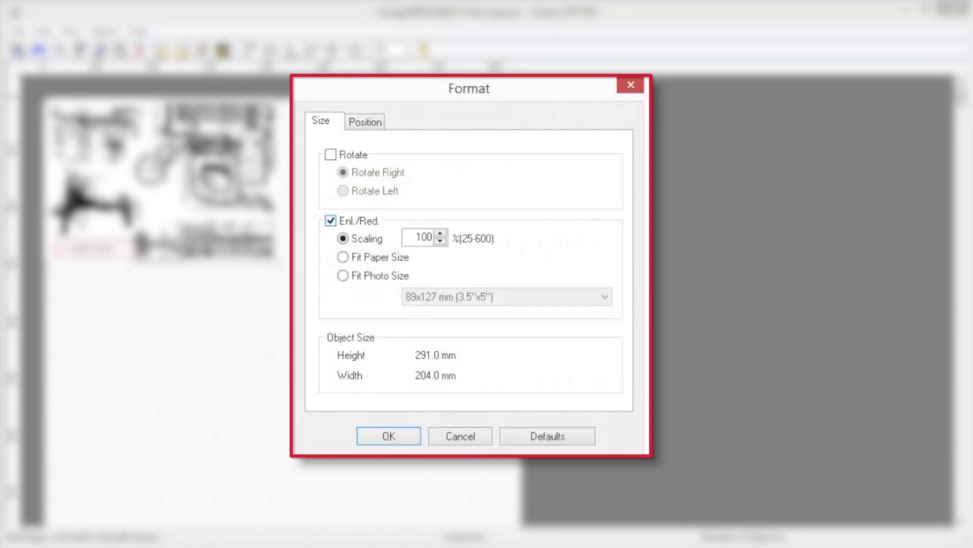
{"action": "left_click", "coordinate": [365, 122]}
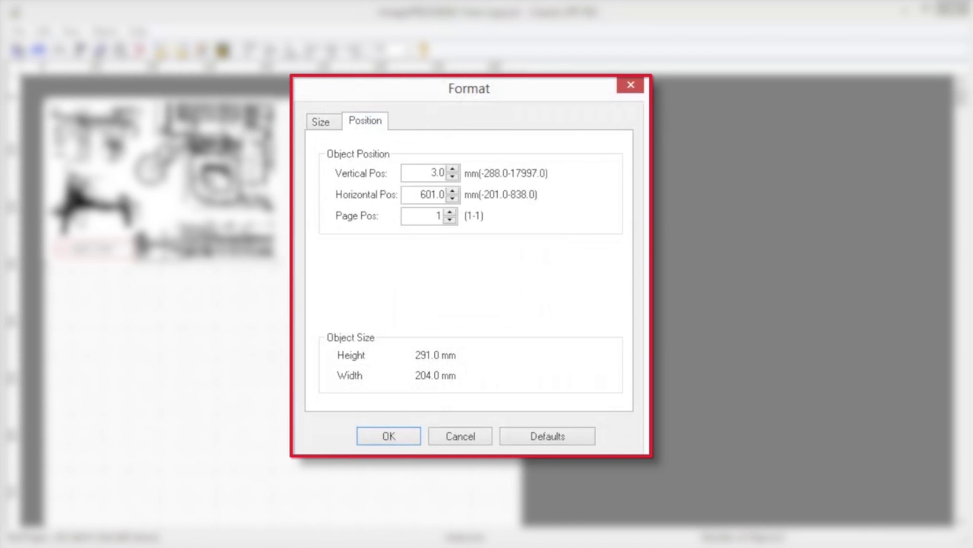
{"action": "left_click", "coordinate": [388, 436]}
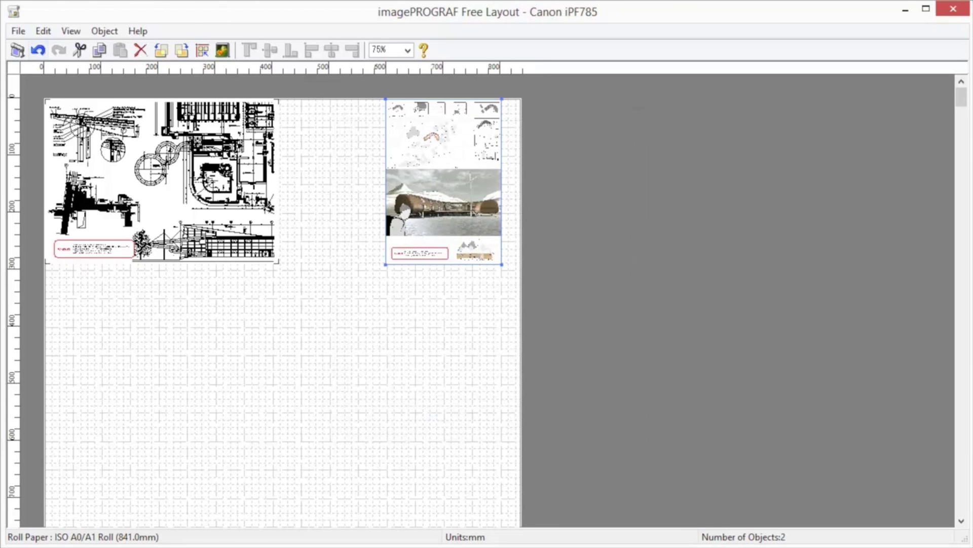
Set Auto Arrange Spacing to 0 mm in Preferences
{"action": "left_click", "coordinate": [22, 32]}
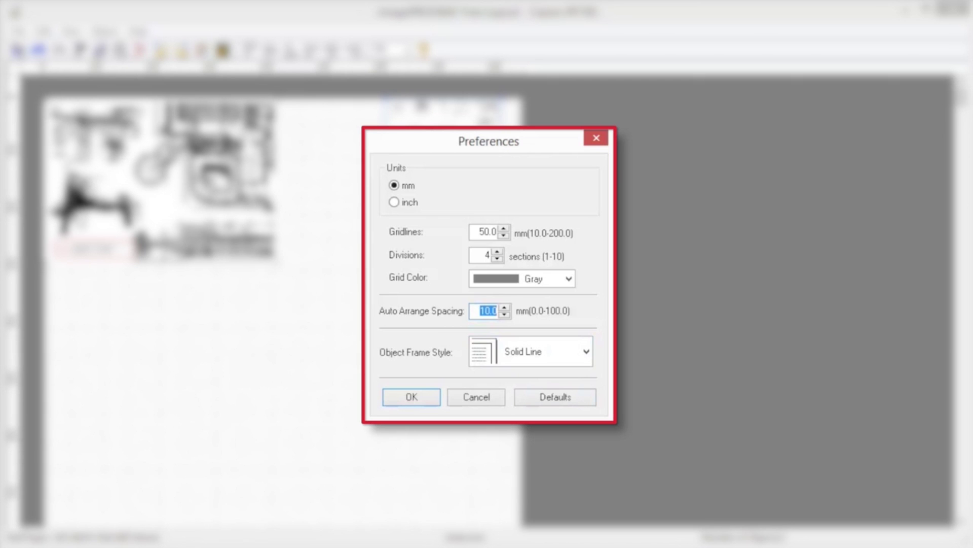
{"action": "type", "text": "0"}
{"action": "key", "text": "Tab"}
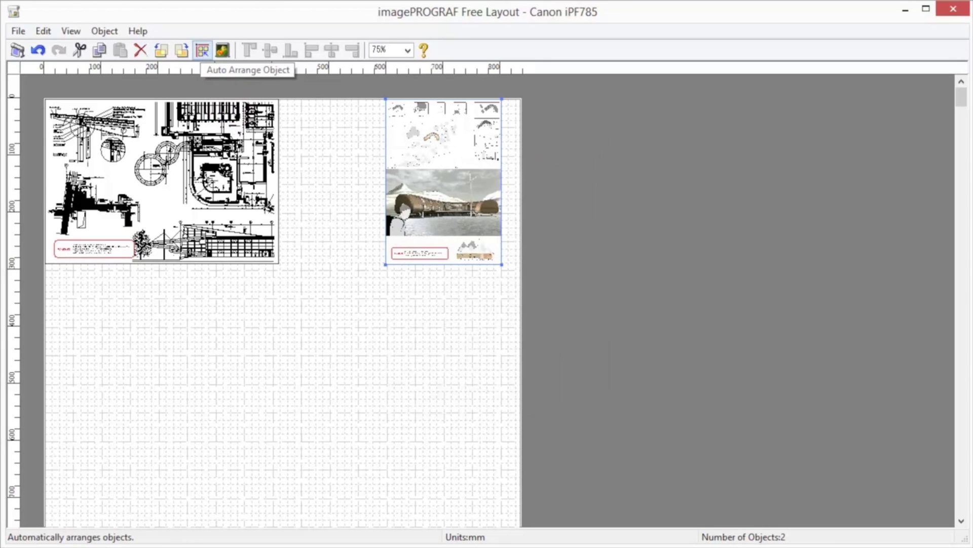
Auto-arrange the pages, paste a second rendering page, and move the CAD drawing beneath them
{"action": "left_click", "coordinate": [203, 50]}
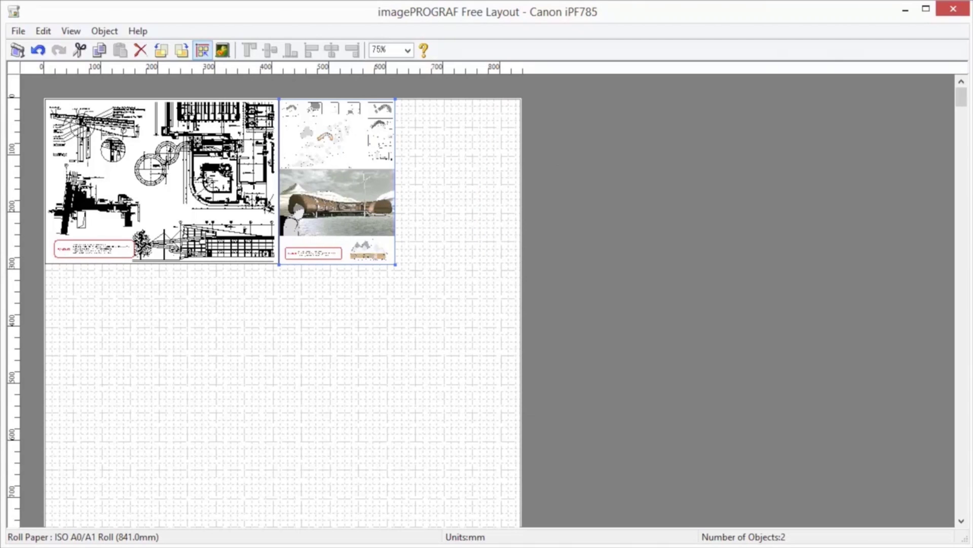
{"action": "left_click", "coordinate": [100, 51]}
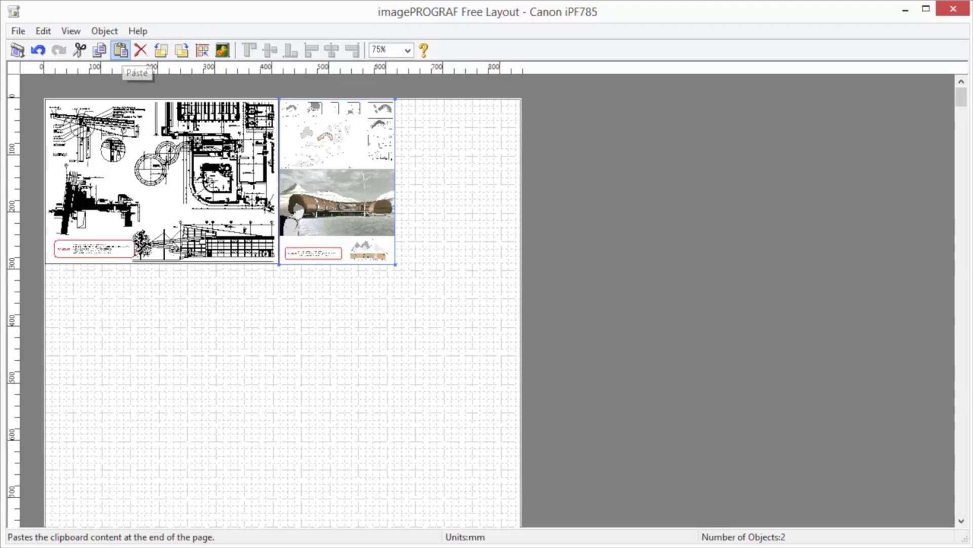
{"action": "left_click", "coordinate": [121, 52]}
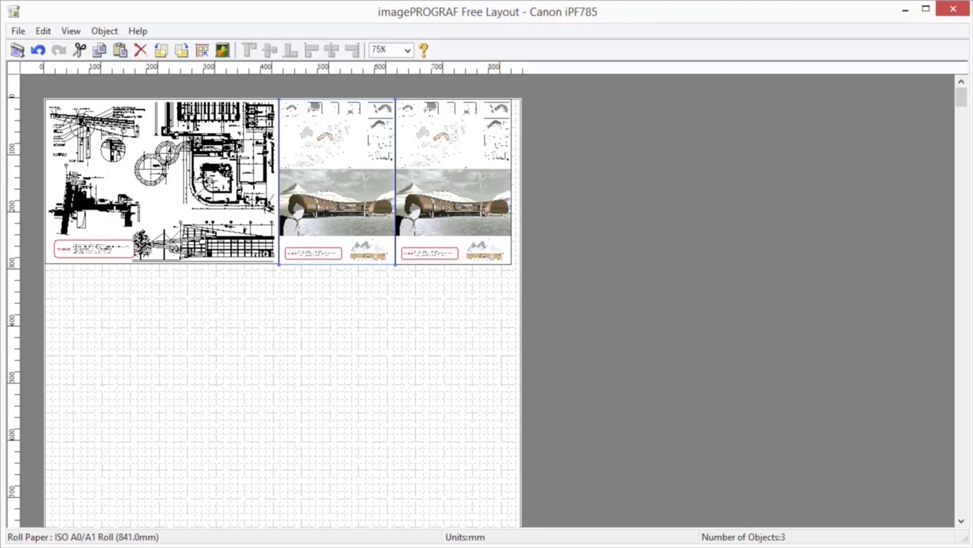
{"action": "mouse_move", "coordinate": [152, 213]}
{"action": "left_mouse_down"}
{"action": "mouse_move", "coordinate": [202, 319]}
{"action": "mouse_move", "coordinate": [387, 379]}
{"action": "left_mouse_up"}
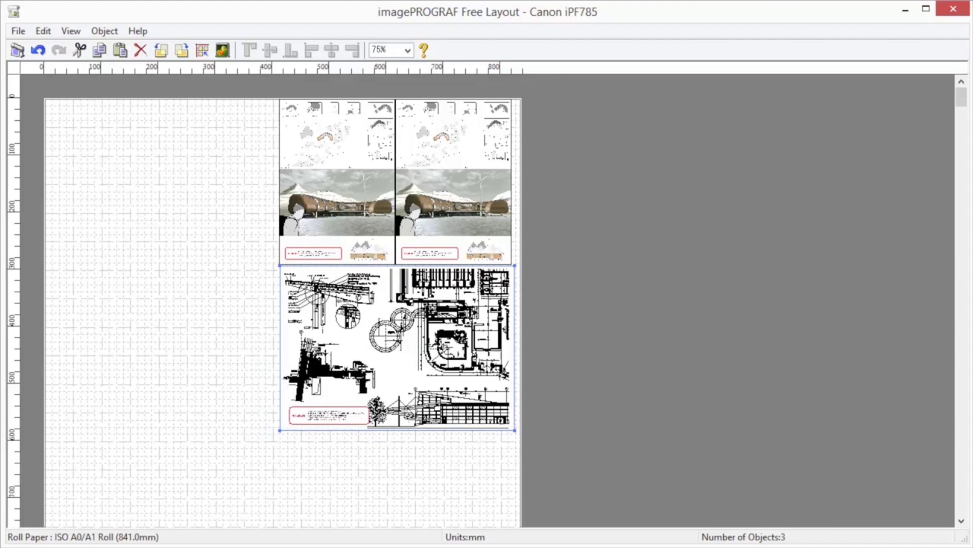
Zoom the view out to 50% so the whole sheet is visible
{"action": "left_click", "coordinate": [407, 52]}
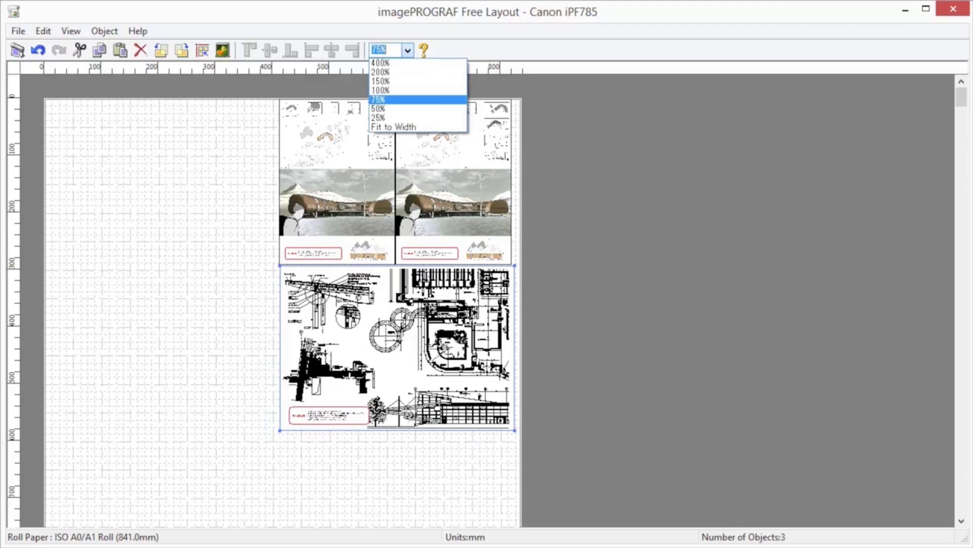
{"action": "key", "text": "Escape"}
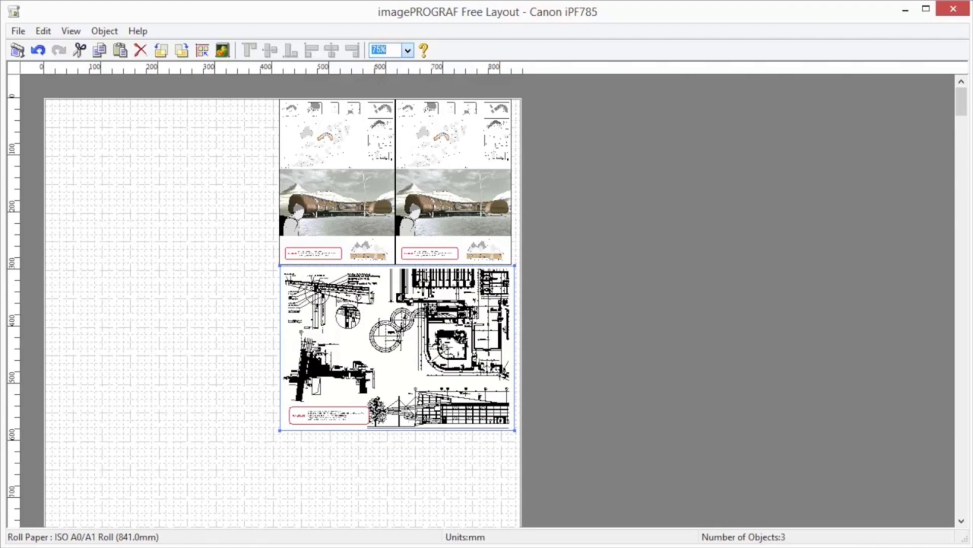
{"action": "key", "text": "Down"}
Review the Canon iPF785 detailed properties with Plain Paper kept, and close them
{"action": "key", "text": "alt"}
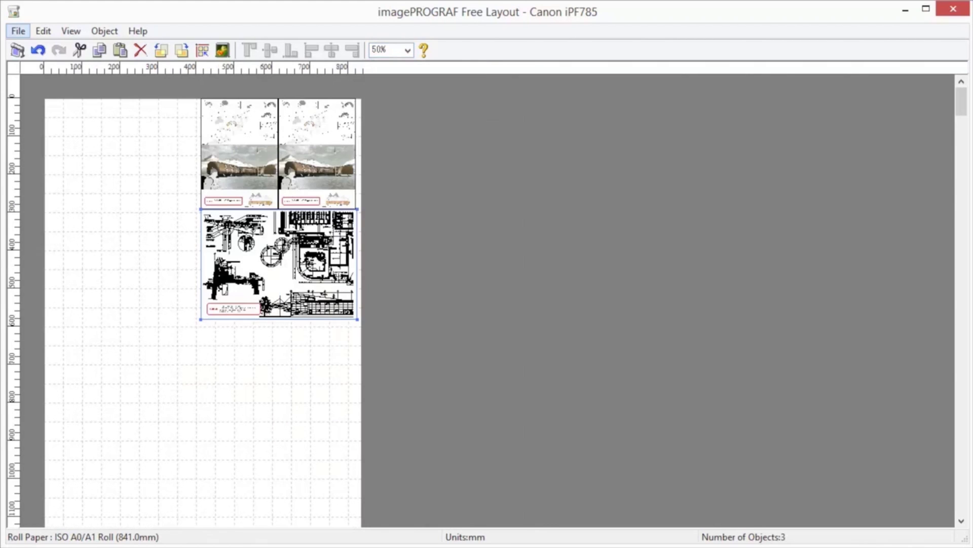
{"action": "key", "text": "Down"}
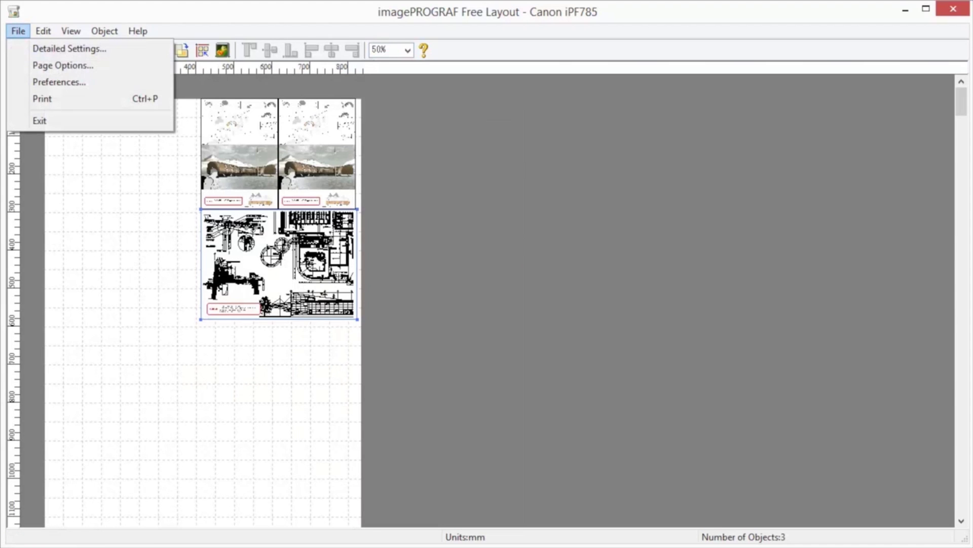
{"action": "key", "text": "Down"}
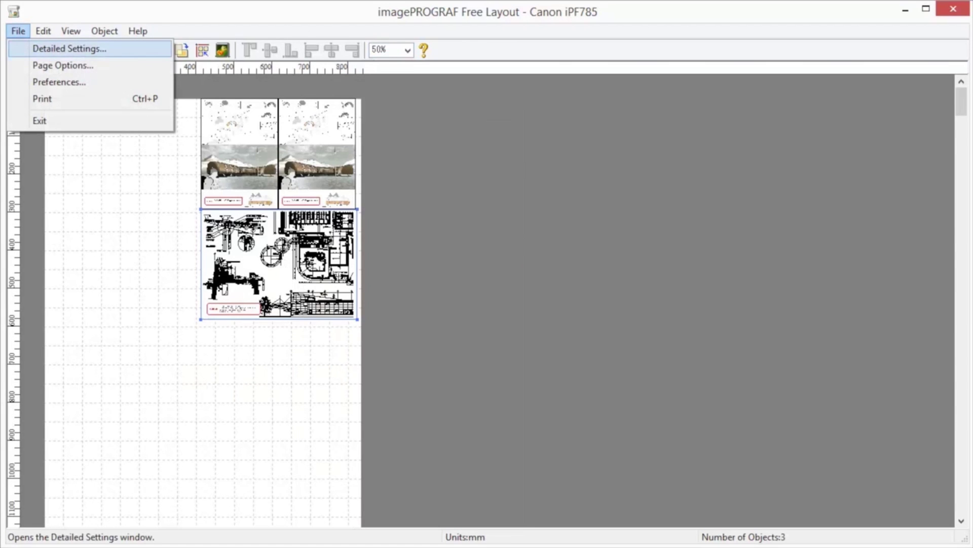
{"action": "key", "text": "Return"}
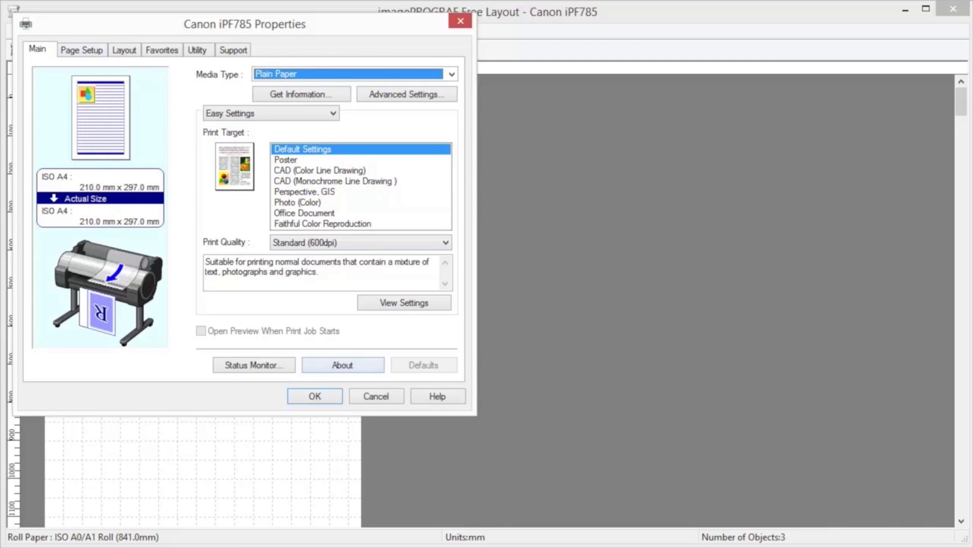
{"action": "left_click", "coordinate": [315, 396]}
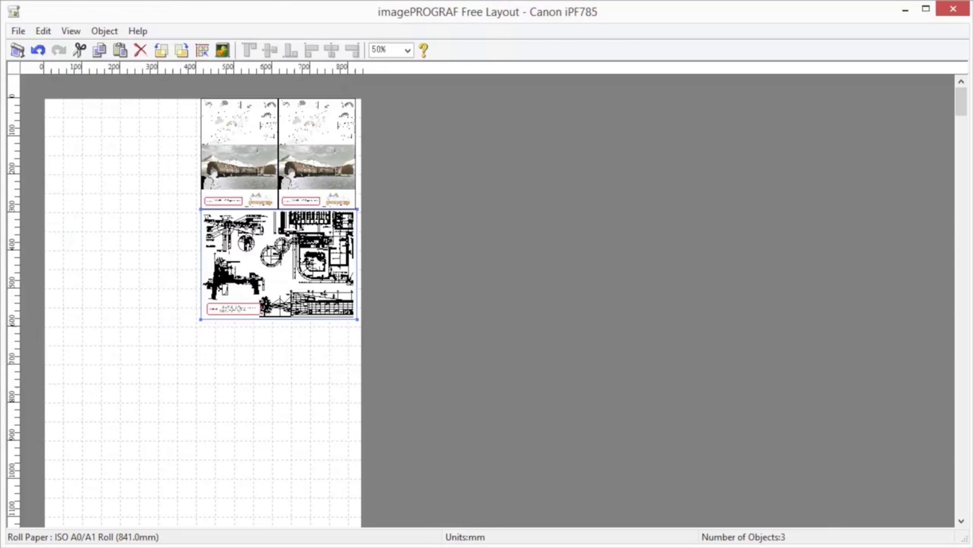
Print the three-object layout with Copies set to 2
{"action": "left_click", "coordinate": [18, 50]}
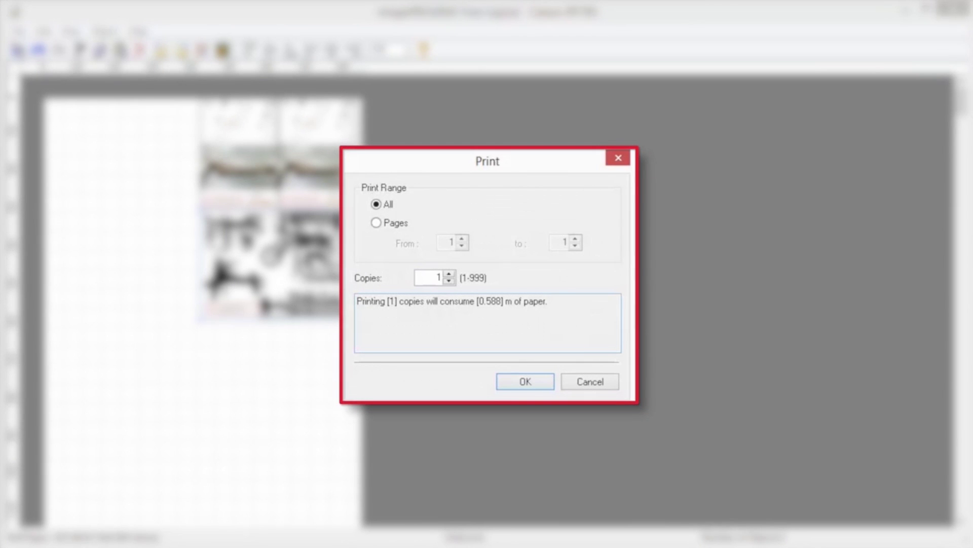
{"action": "key", "text": "Tab"}
{"action": "type", "text": "2"}
{"action": "key", "text": "Tab"}
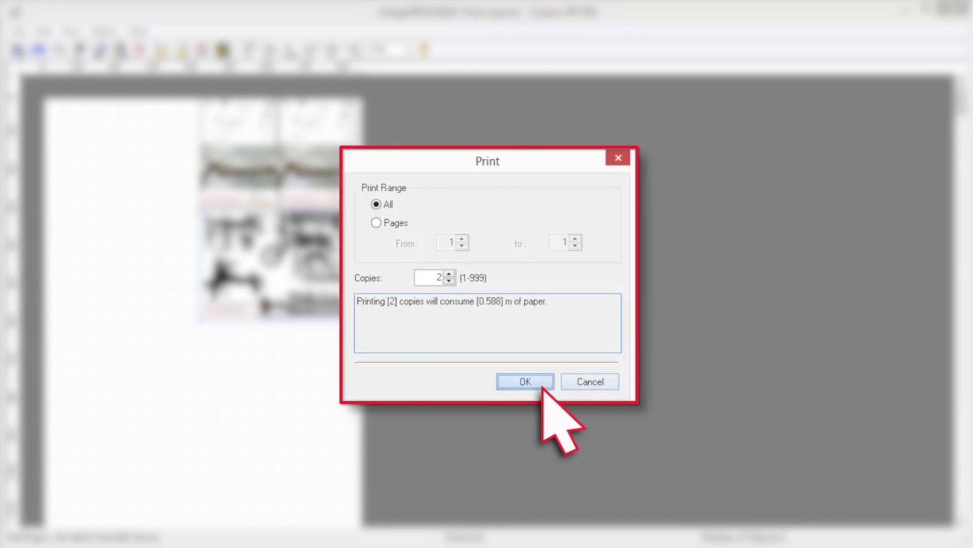
{"action": "left_click", "coordinate": [525, 381]}
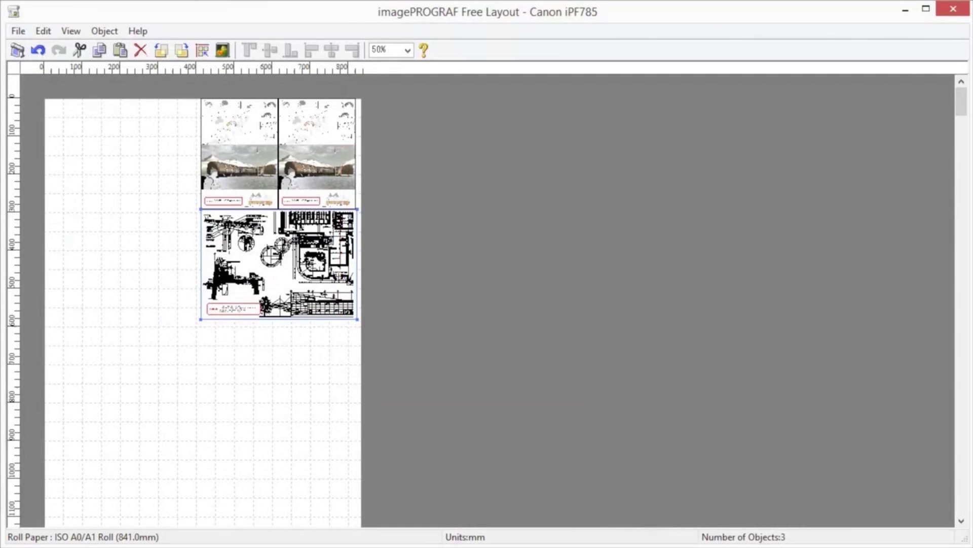